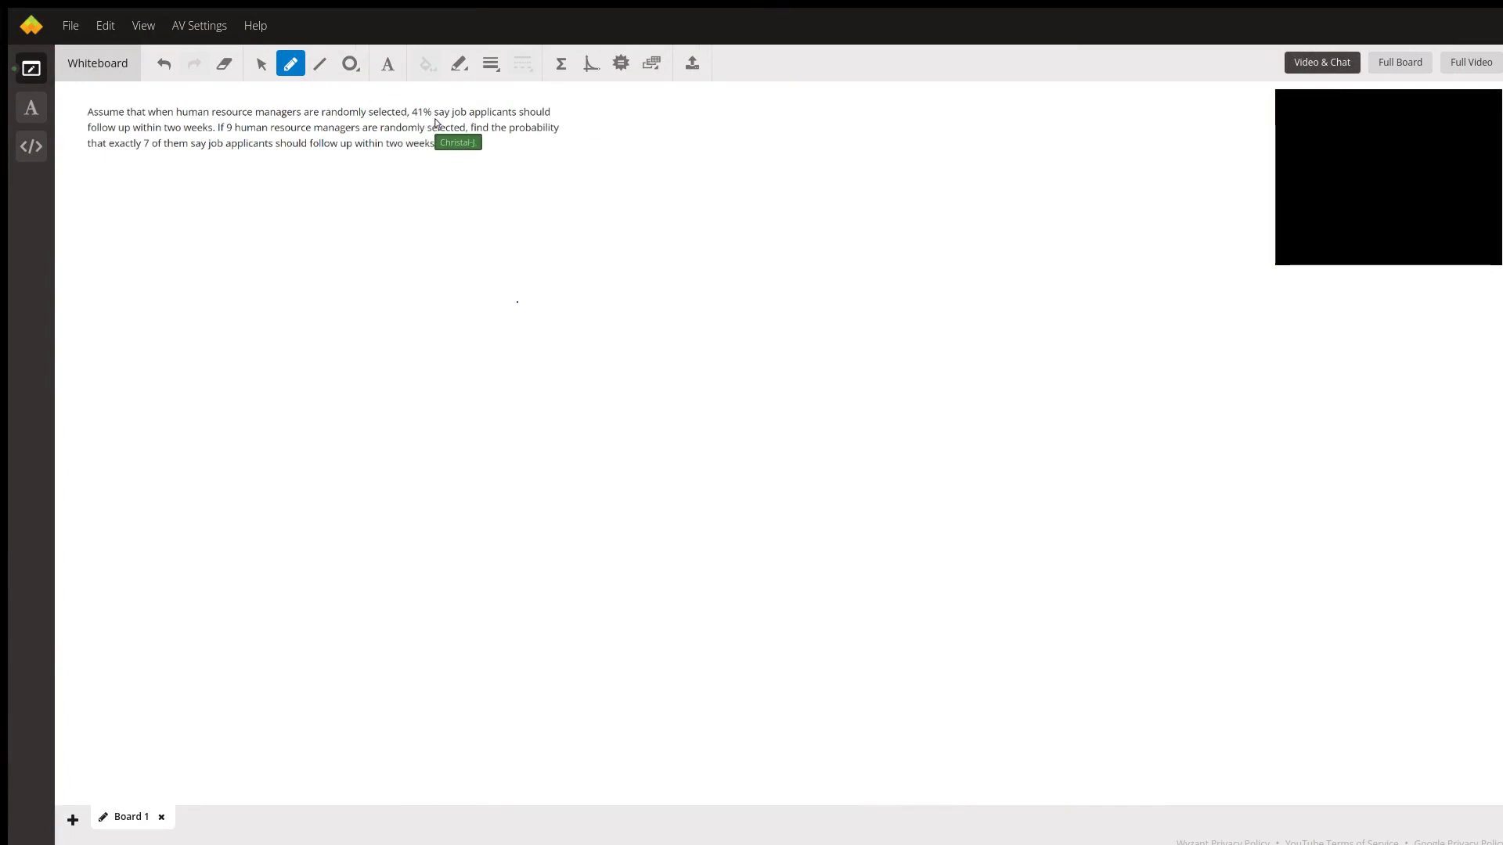
- Underline the 41% fact in the problem and write n = 9 among the givens
left_click_drag(447, 119, 553, 121)
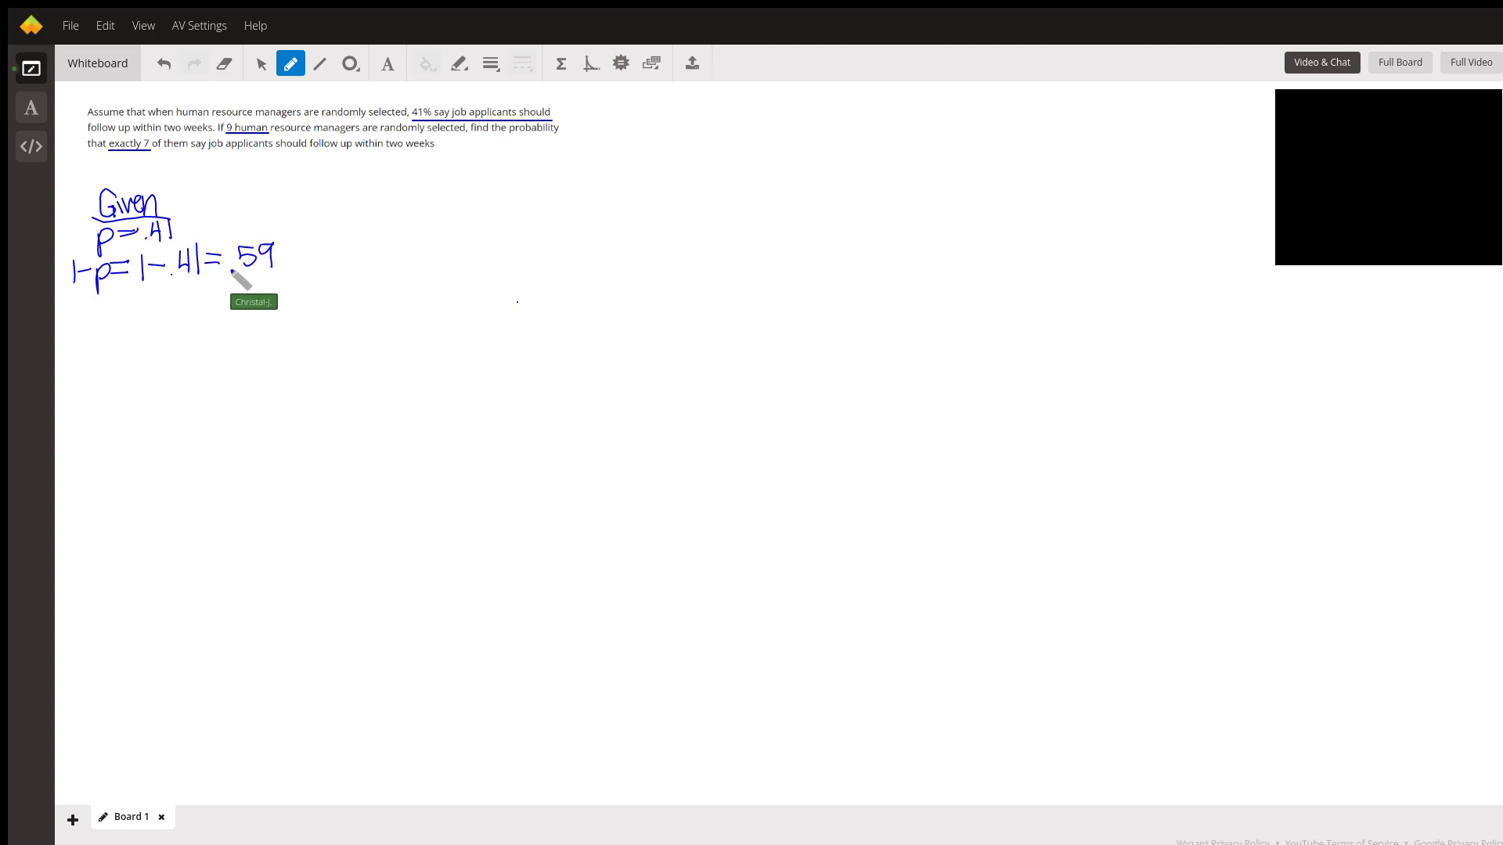
mouse_move(93, 303)
left_mouse_down()
mouse_move(105, 320)
mouse_move(127, 303)
mouse_move(155, 319)
mouse_move(83, 351)
mouse_move(123, 360)
mouse_move(122, 342)
mouse_move(147, 351)
mouse_move(160, 333)
mouse_move(172, 357)
left_mouse_up()
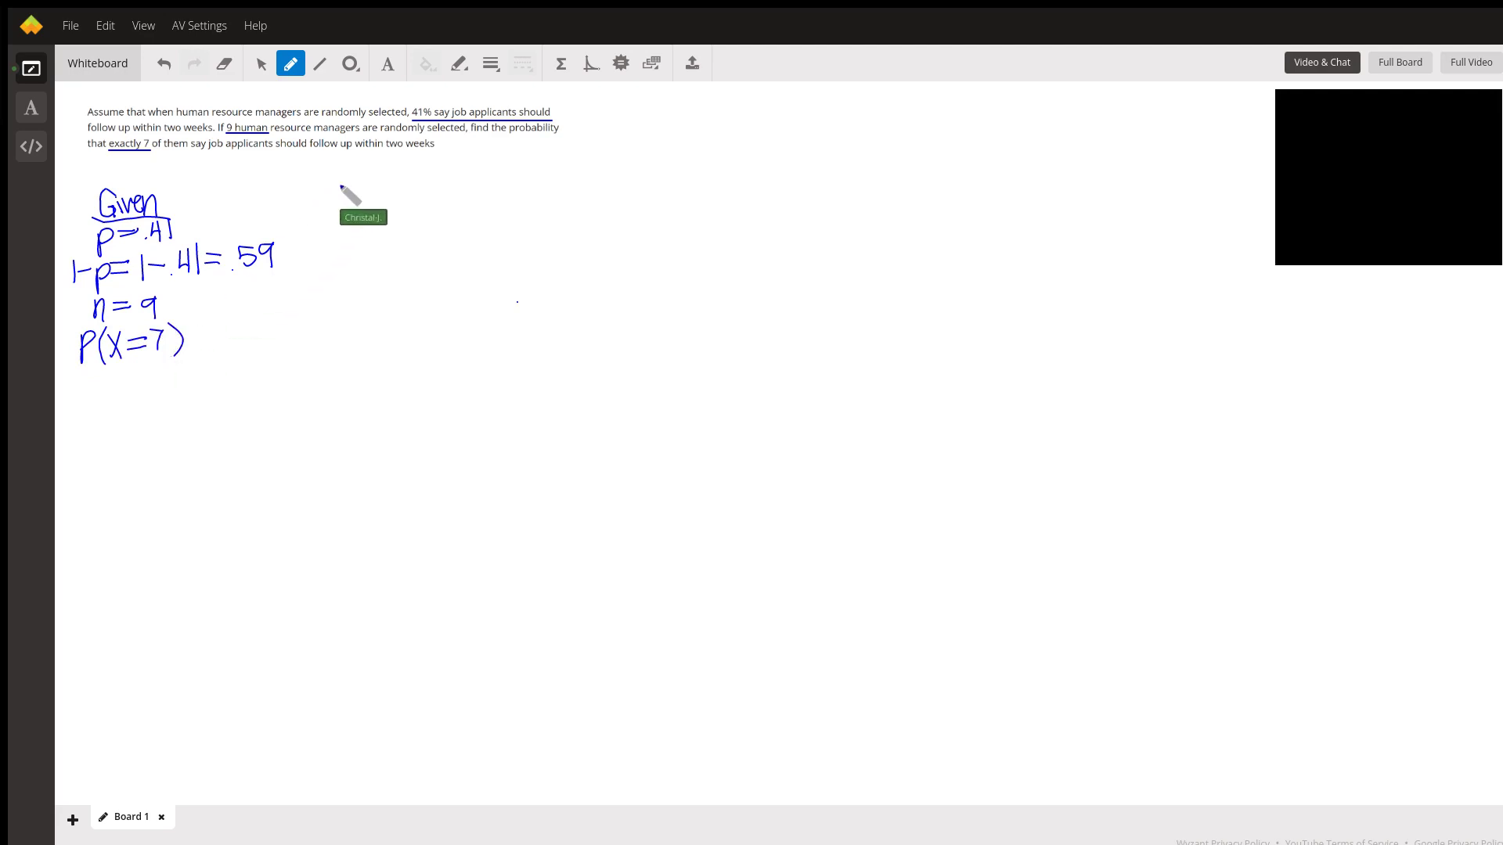
- Handwrite P(X) = (n choose x)·p^x·(1−p)^(n−x) and begin the coefficient definition below it
mouse_move(369, 182)
left_mouse_down()
mouse_move(367, 207)
mouse_move(423, 187)
left_mouse_up()
mouse_move(405, 199)
left_mouse_down()
mouse_move(445, 166)
mouse_move(431, 216)
left_mouse_up()
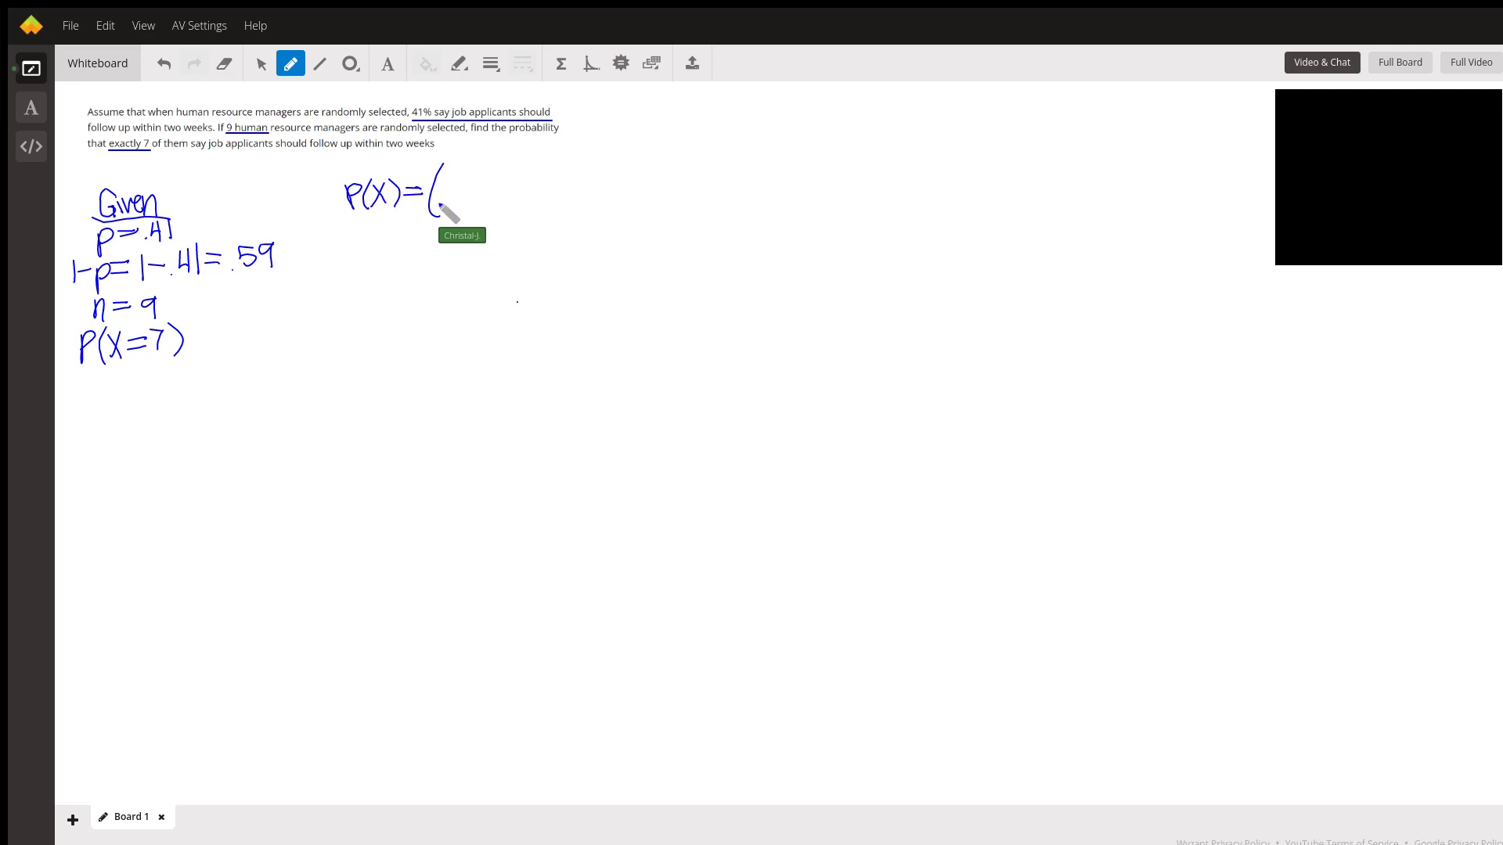
mouse_move(452, 166)
left_mouse_down()
mouse_move(470, 210)
mouse_move(453, 211)
mouse_move(538, 193)
mouse_move(561, 170)
mouse_move(577, 194)
mouse_move(618, 201)
mouse_move(640, 185)
mouse_move(646, 213)
mouse_move(649, 198)
mouse_move(667, 202)
left_mouse_up()
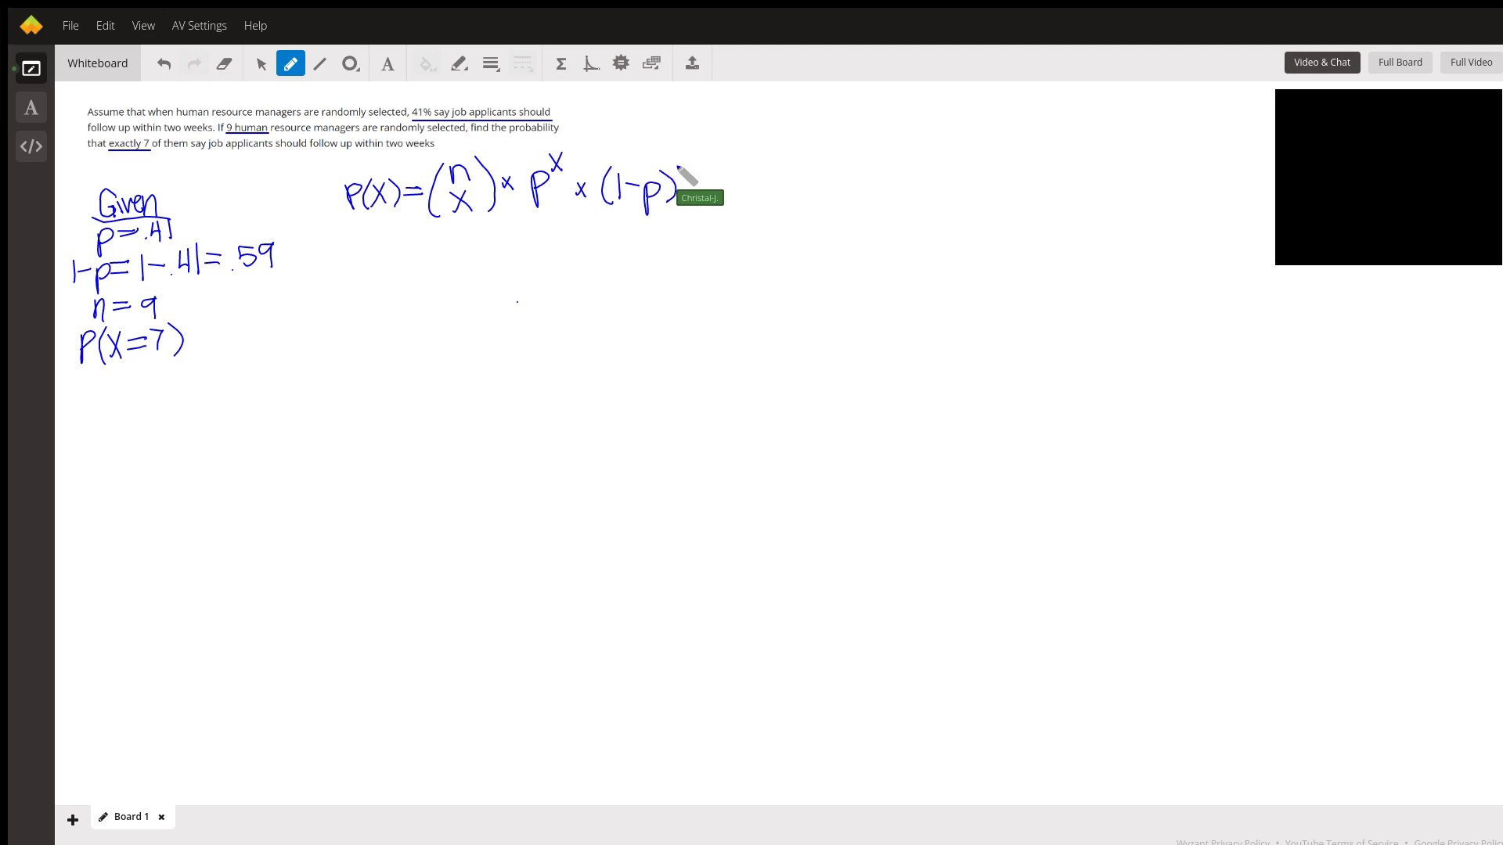
left_click_drag(666, 151, 699, 168)
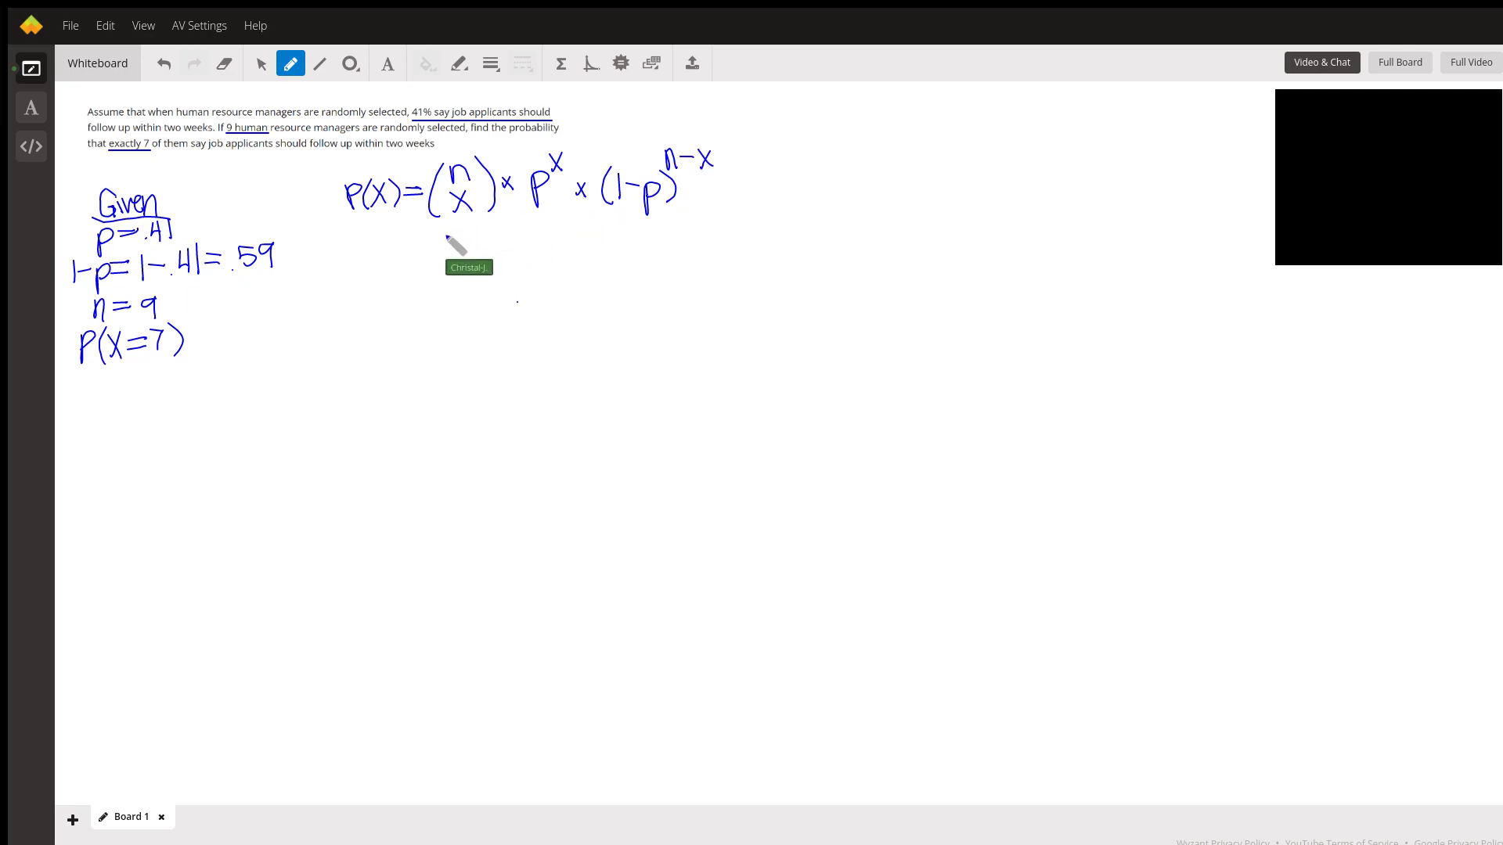
mouse_move(440, 244)
left_mouse_down()
mouse_move(441, 297)
mouse_move(461, 261)
mouse_move(465, 289)
mouse_move(451, 290)
mouse_move(553, 249)
mouse_move(519, 271)
mouse_move(566, 269)
mouse_move(512, 308)
mouse_move(557, 308)
mouse_move(558, 291)
mouse_move(564, 307)
mouse_move(580, 292)
mouse_move(600, 303)
left_mouse_up()
- Write (n choose x) = n!/(x!(n−x)!) beneath the formula and start P(7) = below
left_click(553, 264)
left_click(541, 304)
mouse_move(585, 303)
left_mouse_down()
mouse_move(625, 301)
mouse_move(615, 262)
mouse_move(639, 260)
left_mouse_up()
left_click(631, 310)
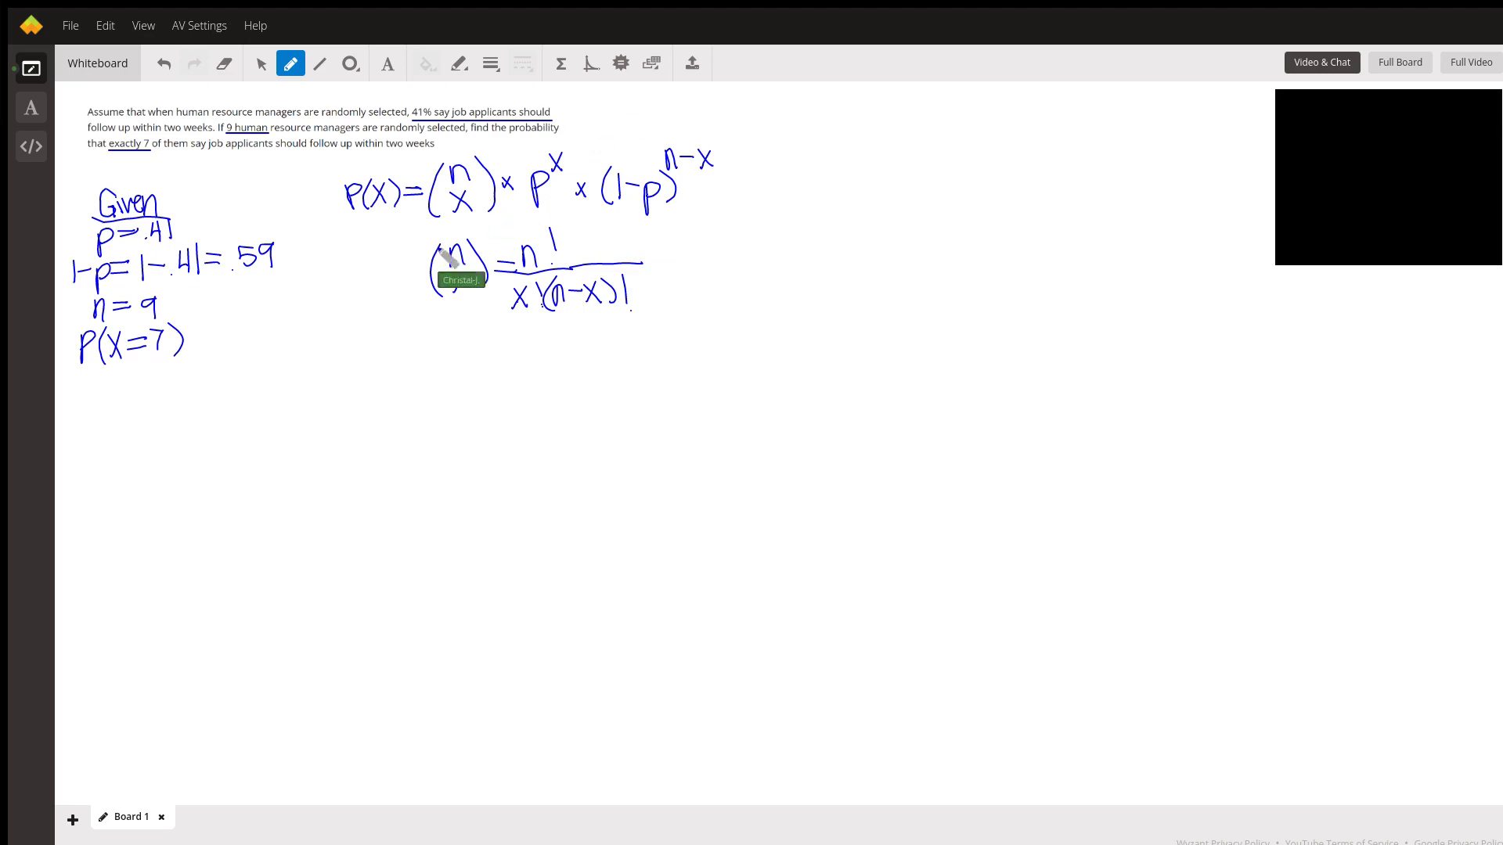
mouse_move(350, 349)
left_mouse_down()
mouse_move(371, 333)
mouse_move(371, 358)
mouse_move(389, 342)
mouse_move(422, 359)
left_mouse_up()
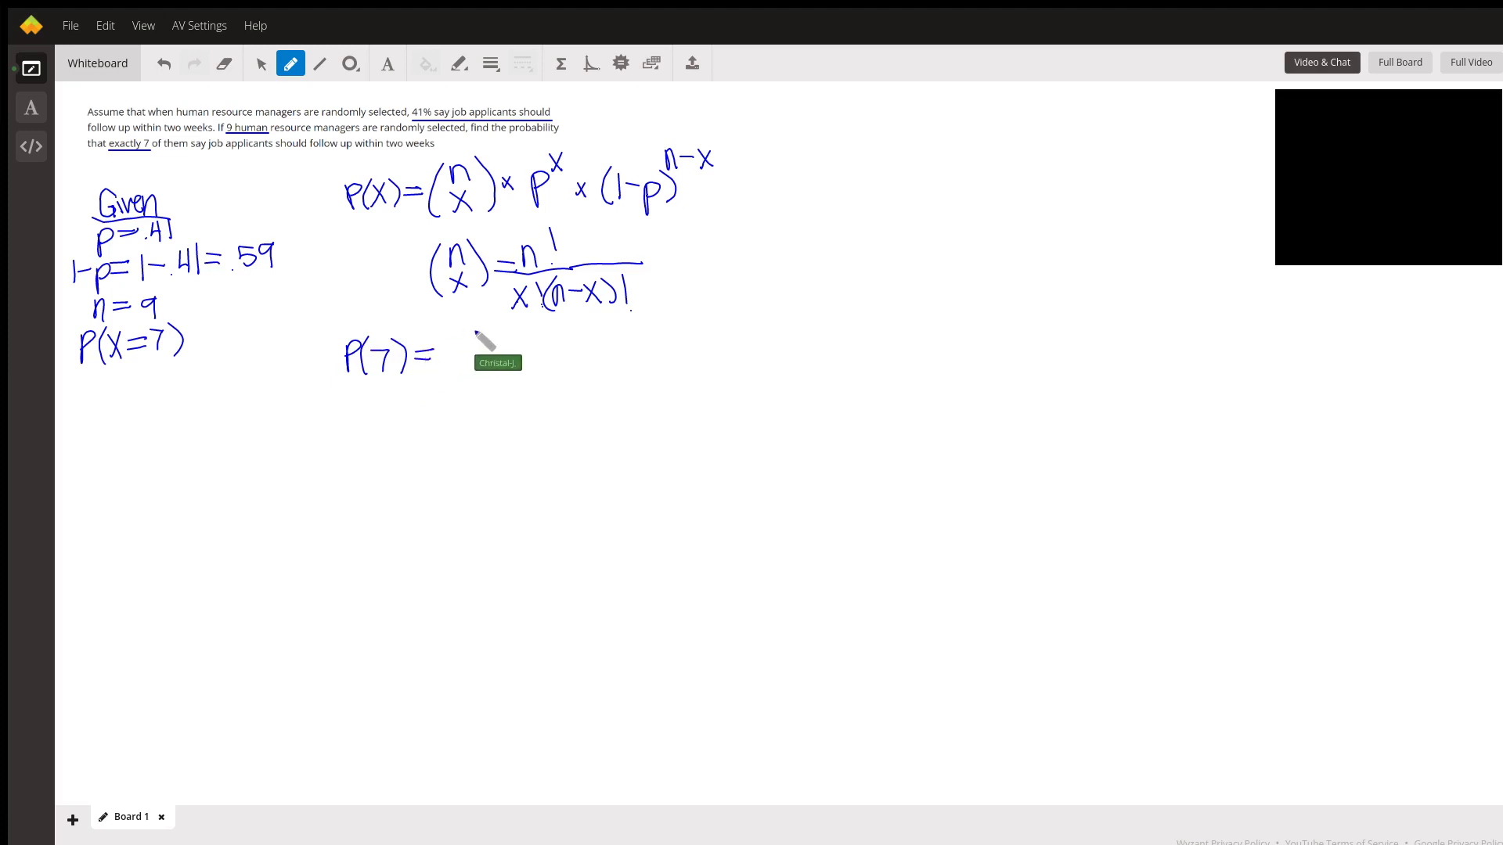
- Write the coefficient 9!/(7!(9−7)!) after P(7) =
mouse_move(481, 332)
left_mouse_down()
mouse_move(475, 351)
mouse_move(491, 341)
mouse_move(508, 357)
mouse_move(450, 391)
mouse_move(542, 394)
mouse_move(577, 352)
mouse_move(600, 377)
mouse_move(635, 361)
mouse_move(659, 381)
left_mouse_up()
left_click(491, 349)
left_click(464, 371)
left_click(465, 396)
left_click(560, 389)
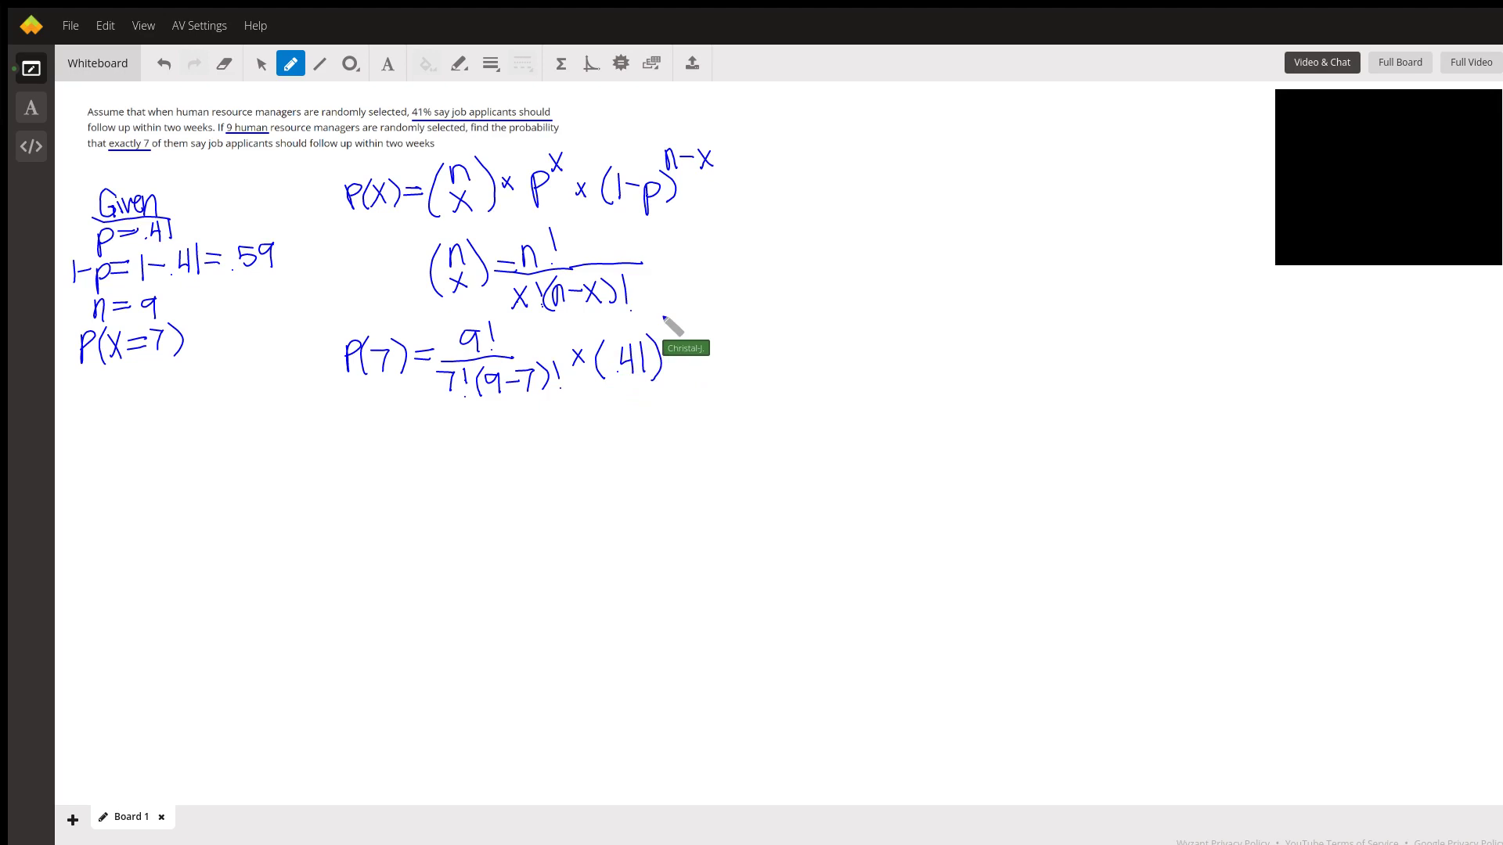
- Append × (.41)^7 × (1−.41)^(9−7) to complete the substitution
mouse_move(657, 326)
left_mouse_down()
mouse_move(713, 374)
mouse_move(779, 346)
mouse_move(797, 376)
left_mouse_up()
left_click(753, 365)
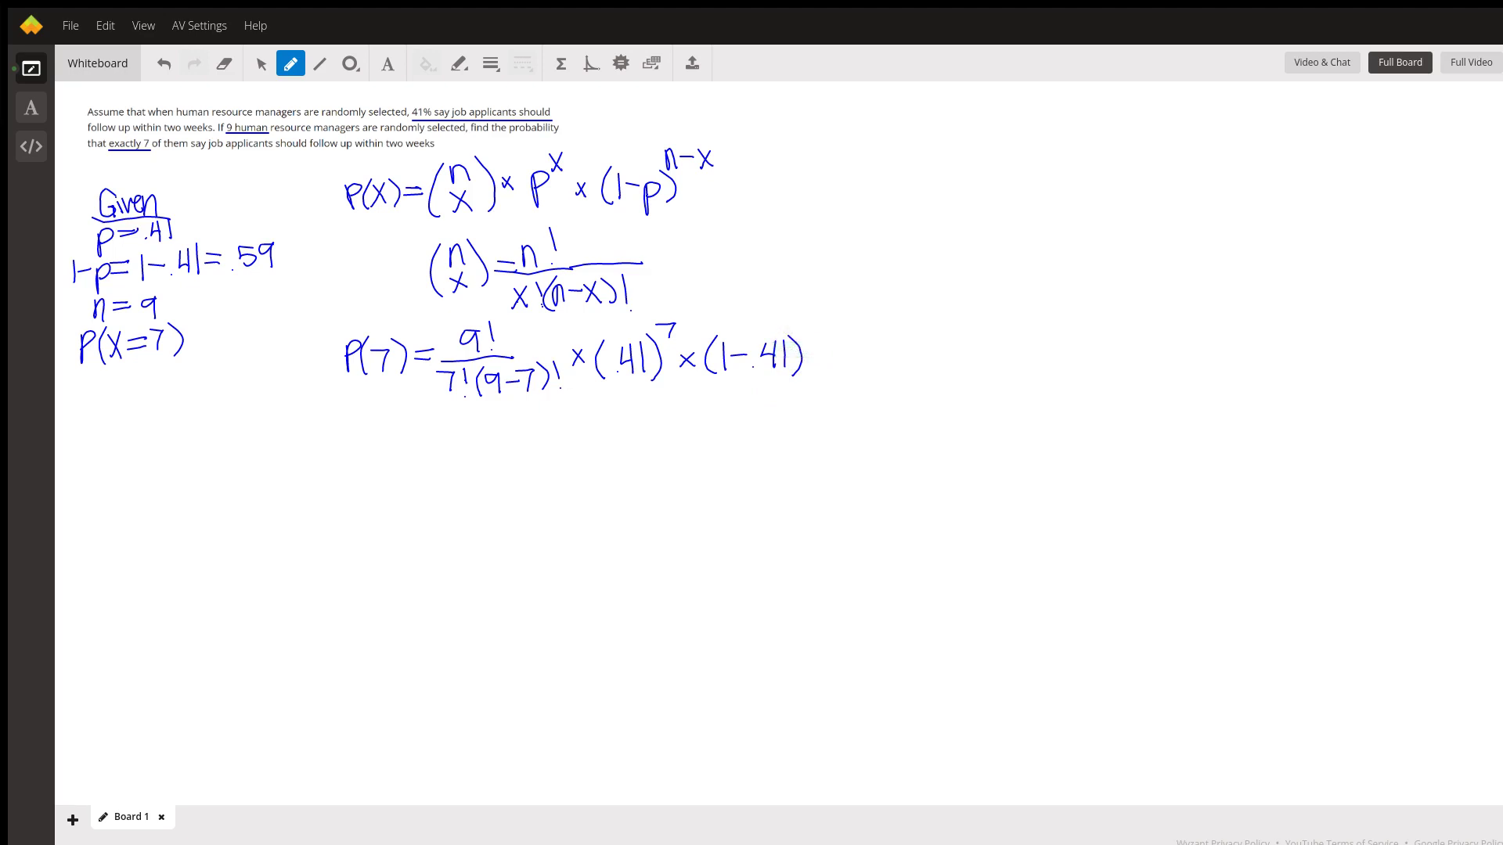
mouse_move(807, 320)
left_mouse_down()
mouse_move(804, 332)
mouse_move(838, 329)
left_mouse_up()
- Write 36 × .00195 as the first two evaluated factors
mouse_move(489, 419)
left_mouse_down()
mouse_move(480, 437)
mouse_move(536, 434)
left_mouse_up()
left_click_drag(536, 418, 555, 432)
left_click(574, 440)
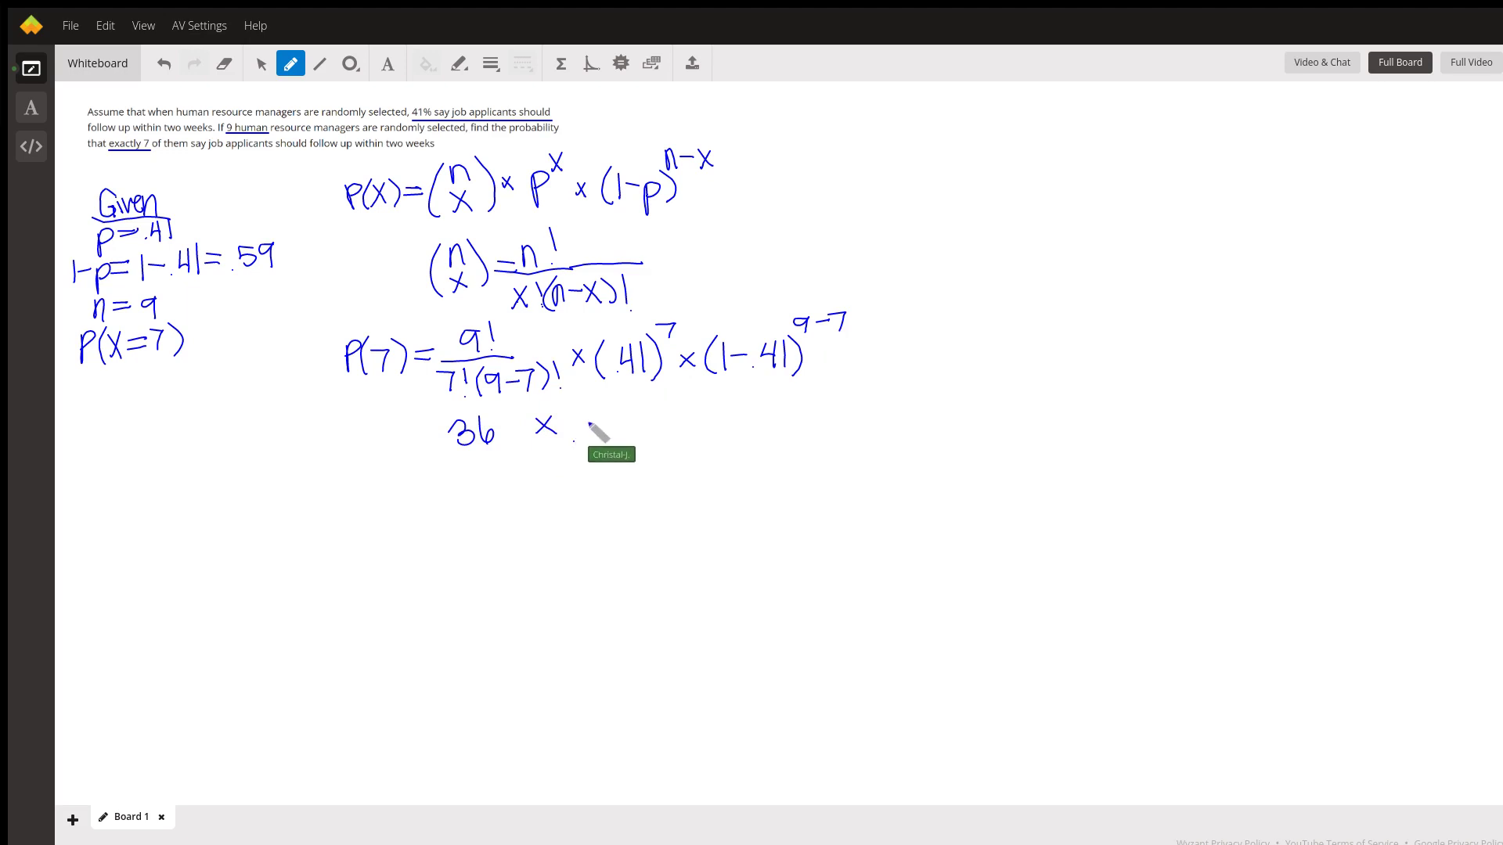
mouse_move(597, 423)
left_mouse_down()
mouse_move(623, 444)
mouse_move(671, 420)
mouse_move(714, 436)
left_mouse_up()
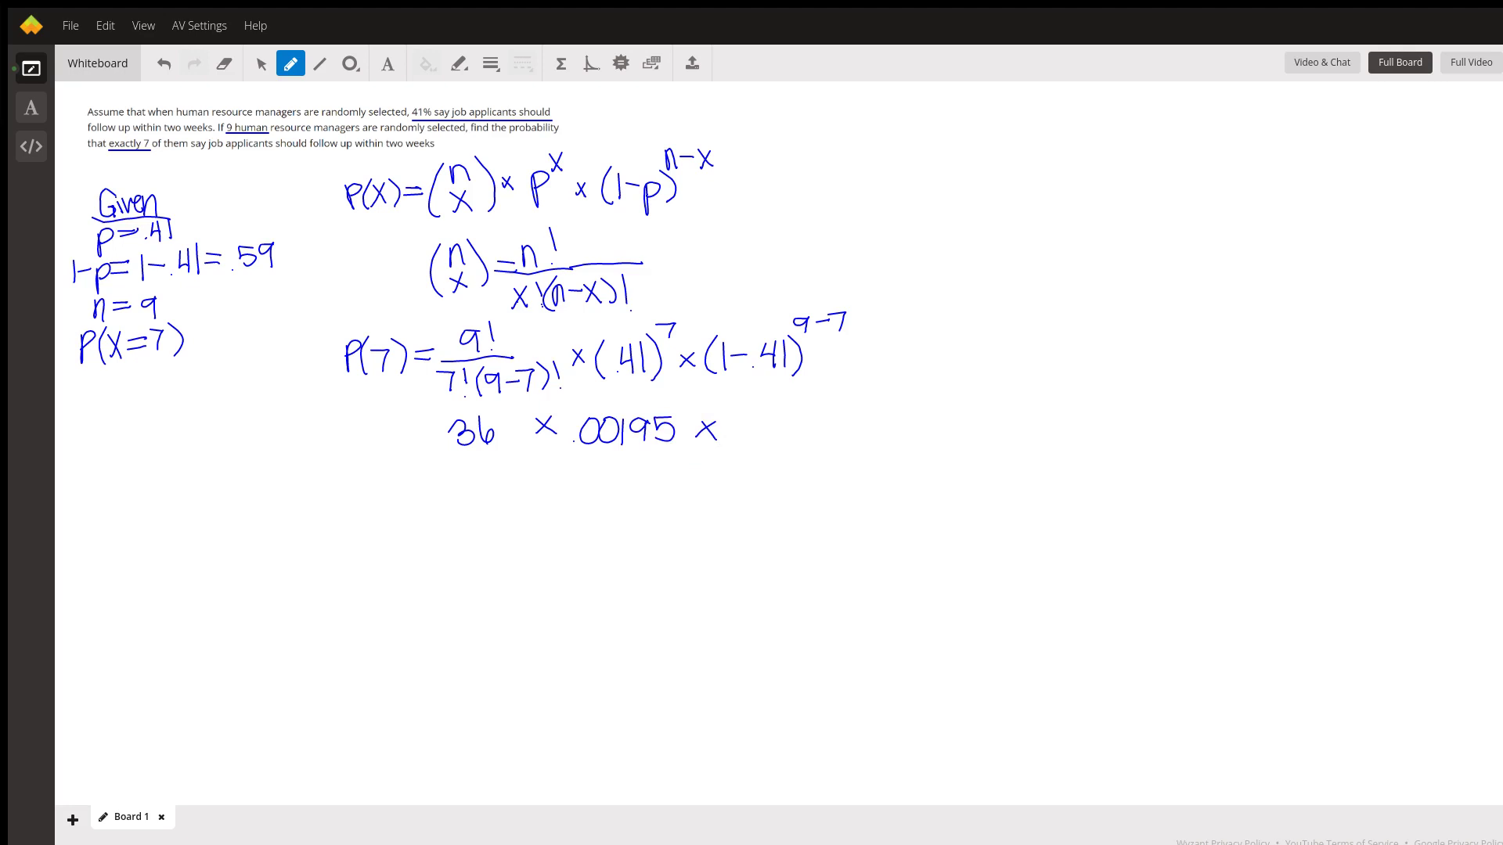
- Add × .3481 as the third factor, undoing a stray stroke, and prefix the line with =
left_click(740, 434)
left_click_drag(756, 423, 768, 423)
key("ctrl+z")
mouse_move(749, 421)
left_mouse_down()
mouse_move(782, 405)
mouse_move(819, 430)
left_mouse_up()
mouse_move(399, 428)
left_mouse_down()
mouse_move(424, 427)
mouse_move(417, 475)
left_mouse_up()
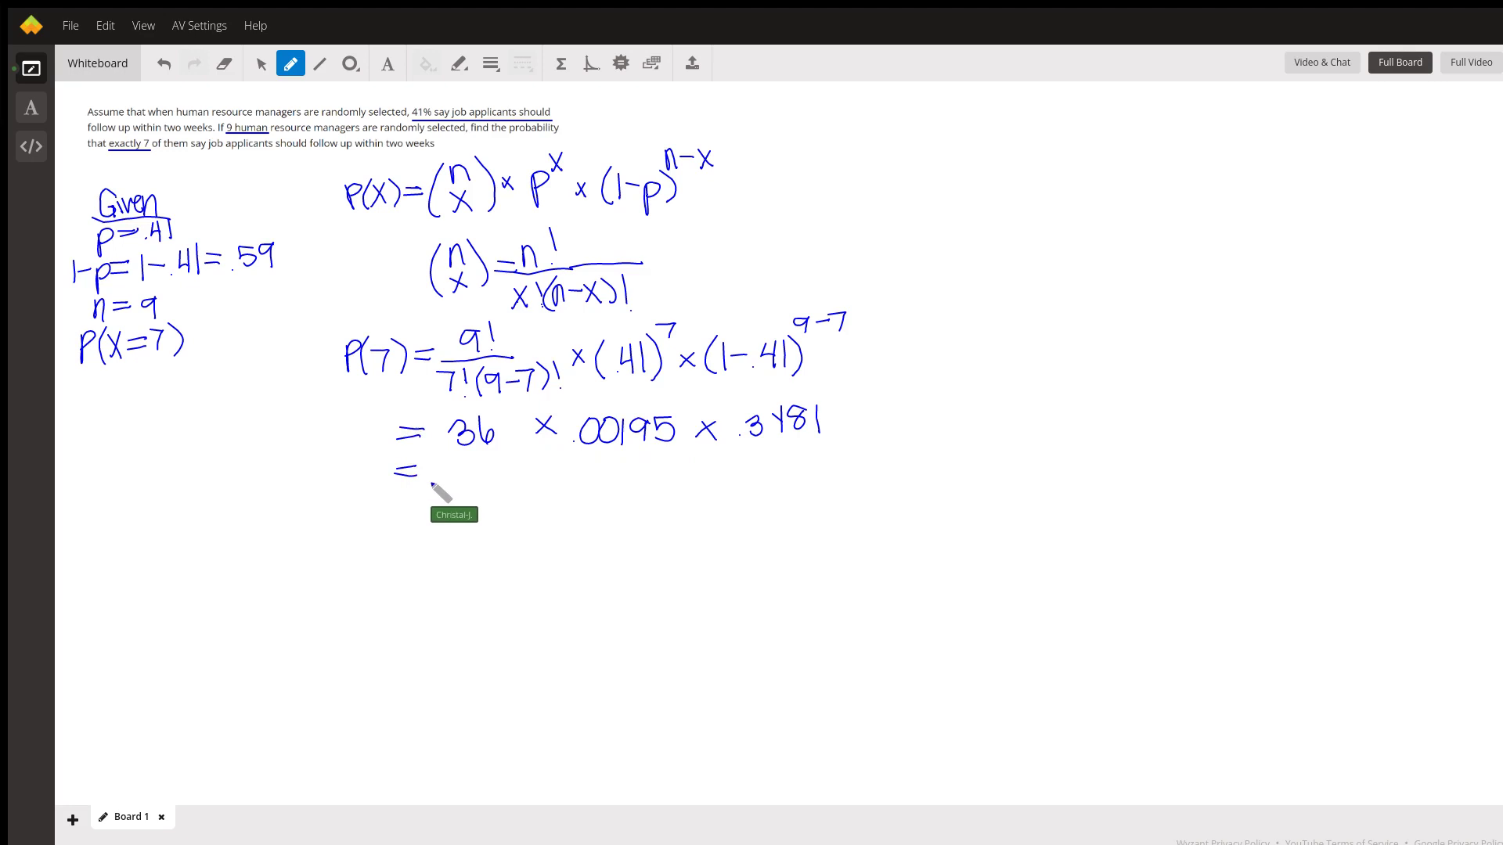
- Write = .02444 on the last line and enclose it in a green box
left_click(435, 478)
left_click_drag(453, 463, 510, 479)
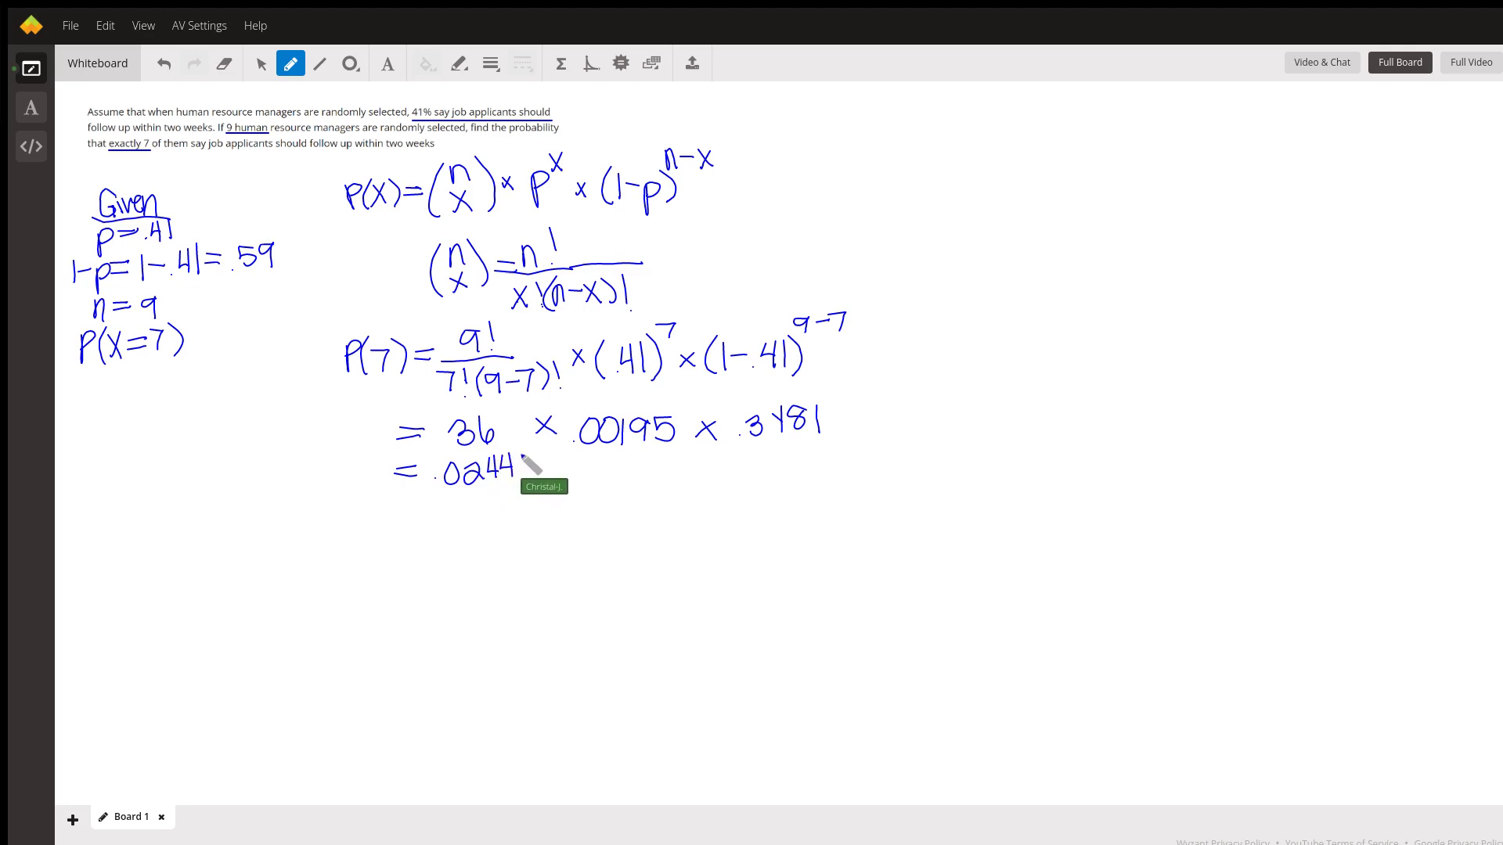
left_click_drag(521, 455, 535, 477)
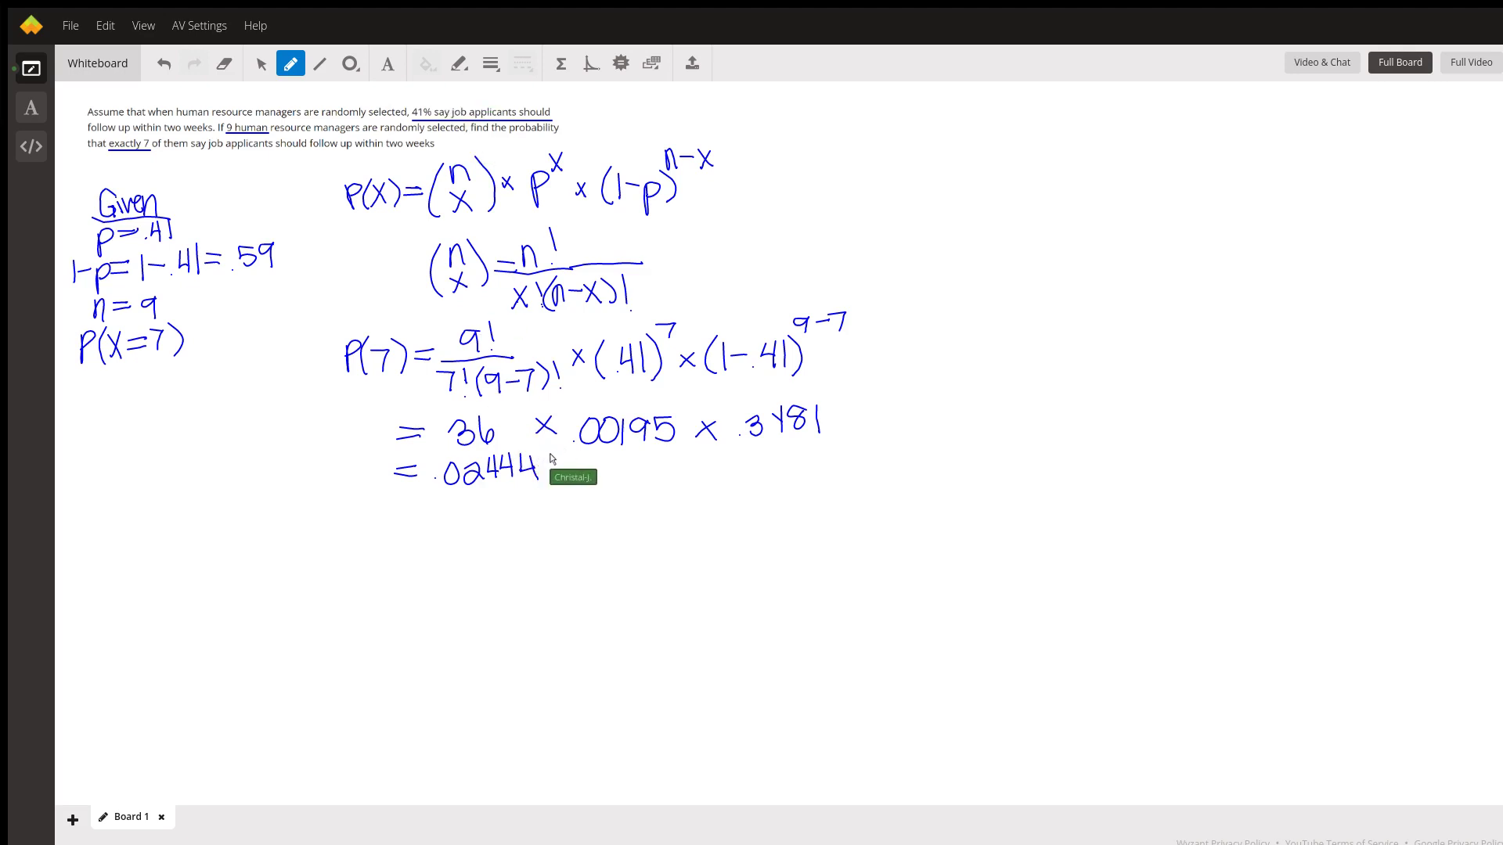
left_click_drag(549, 492, 383, 453)
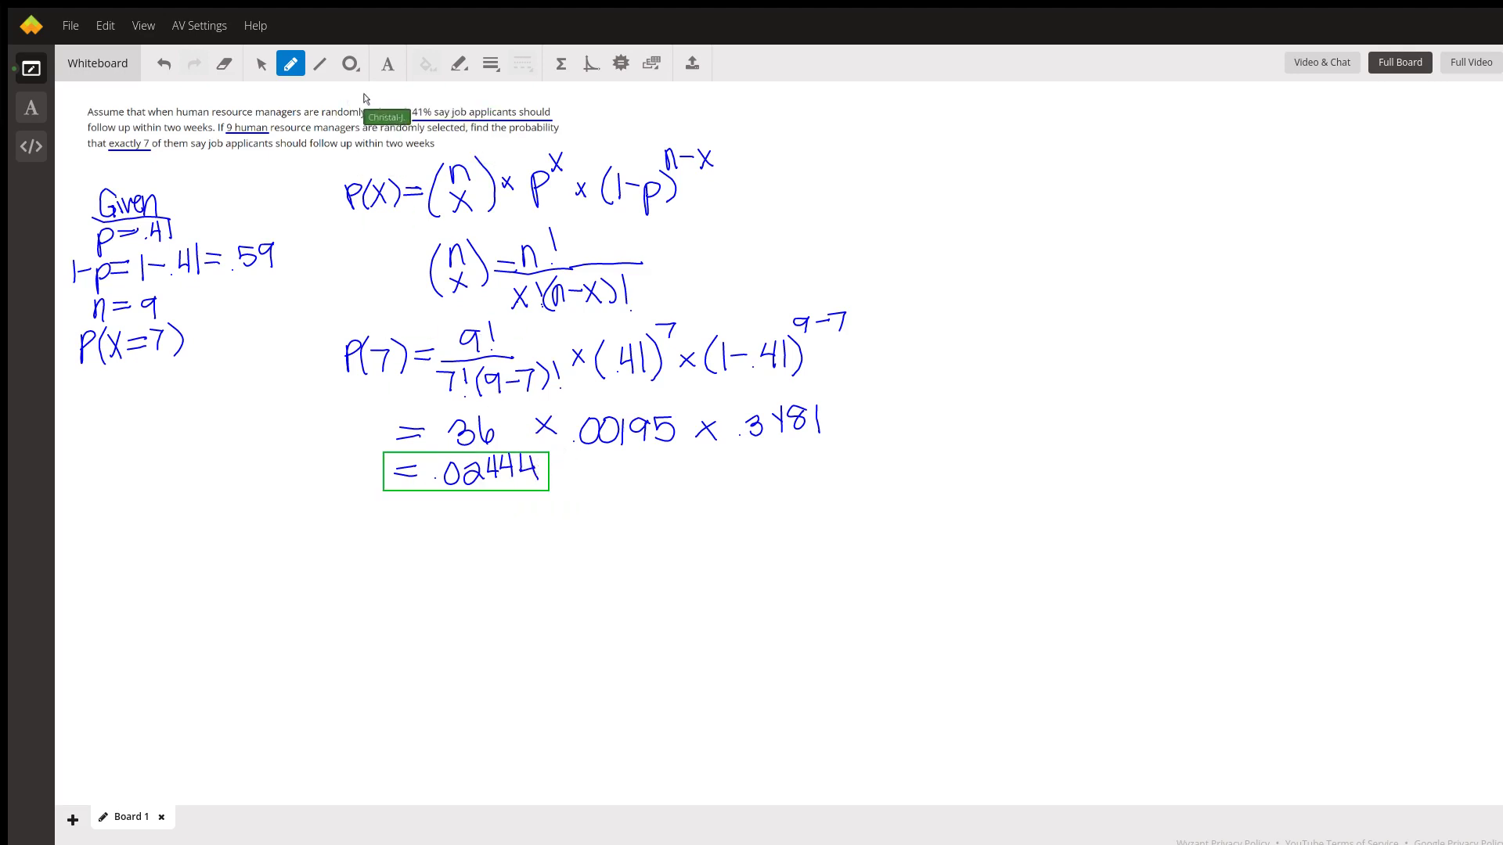